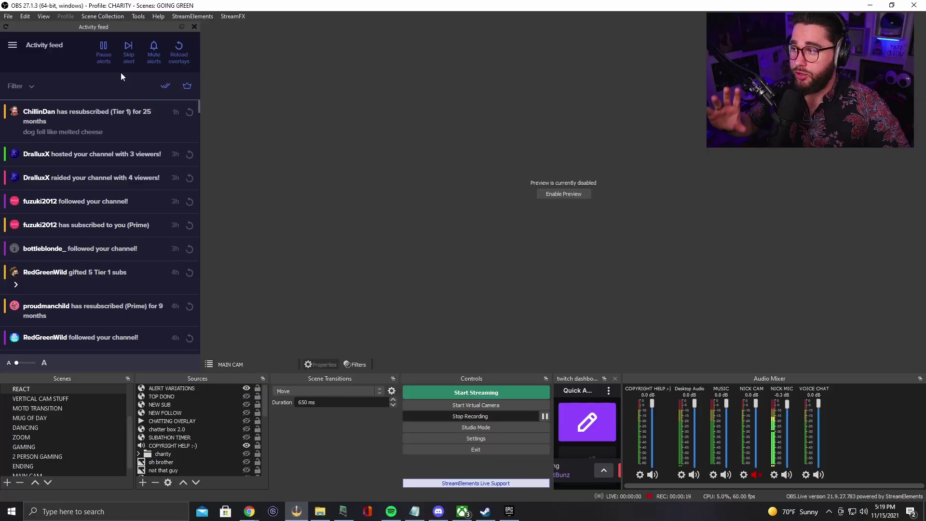
Open the side menu of the StreamElements Activity feed dock.
click(12, 48)
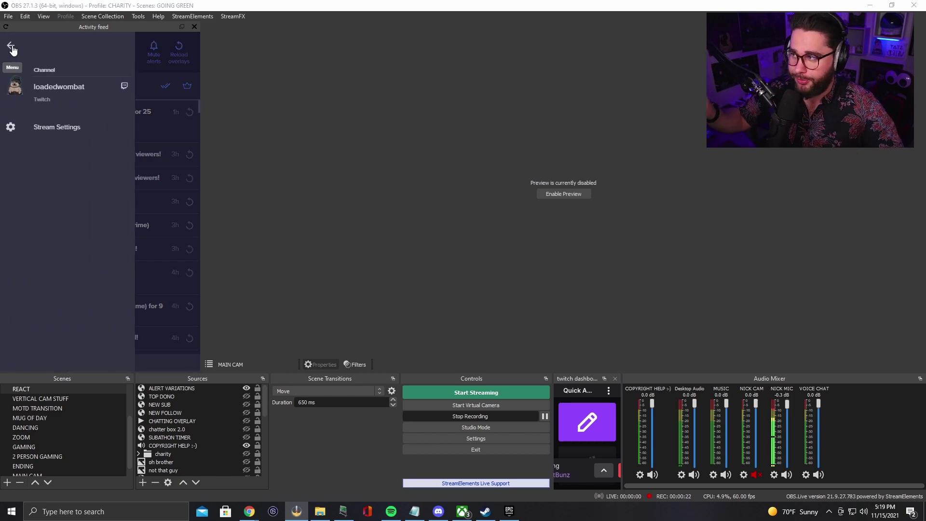
Review the Custom bot name unlock requirements in Stream Settings, then switch to the Chrome dashboard.
click(15, 131)
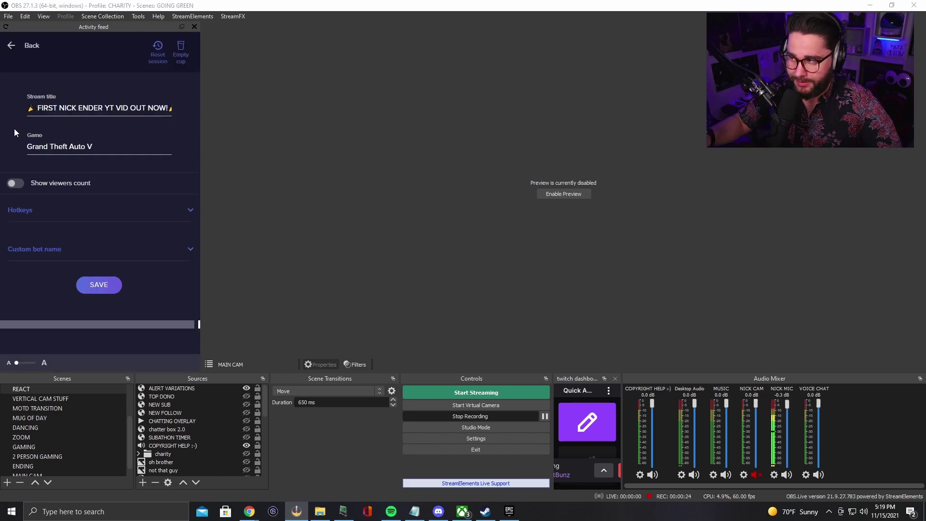
click(76, 248)
scroll(94, 251, down, 3)
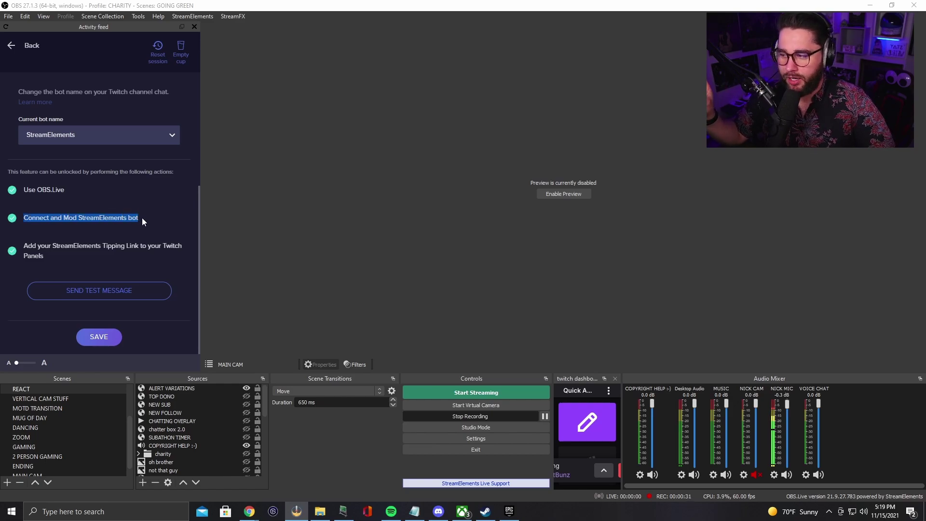
click(75, 246)
drag(75, 246, 148, 246)
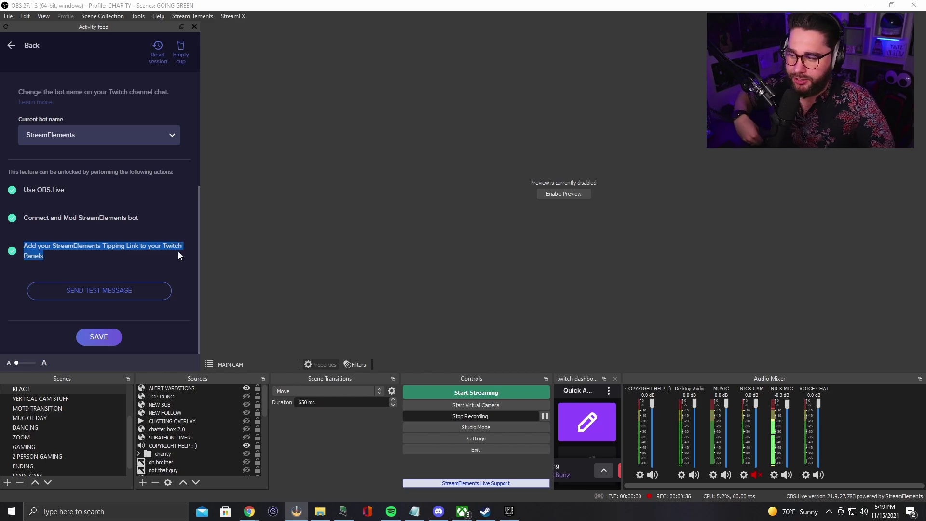
click(170, 221)
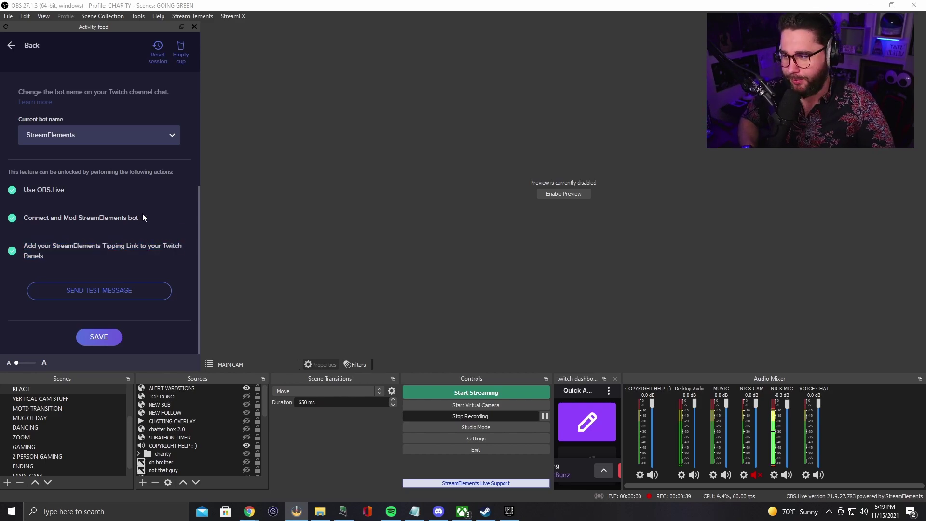
drag(26, 247, 88, 261)
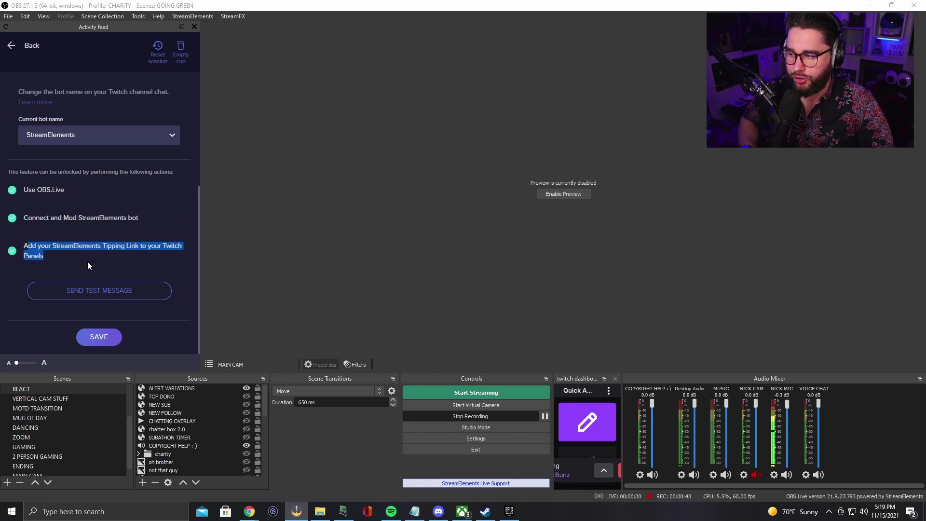
key(alt+Tab)
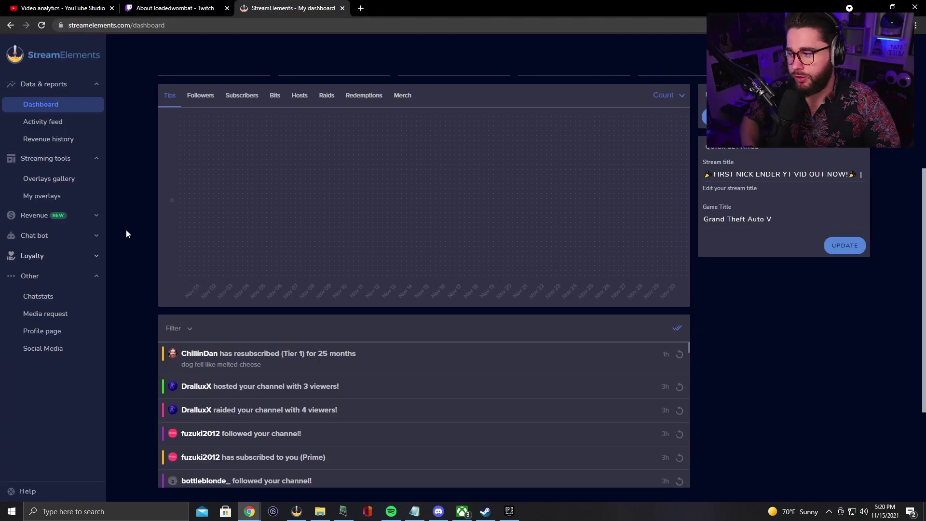
Copy the Tip Panel Setup link from the dashboard's Revenue > Tipping settings.
click(43, 215)
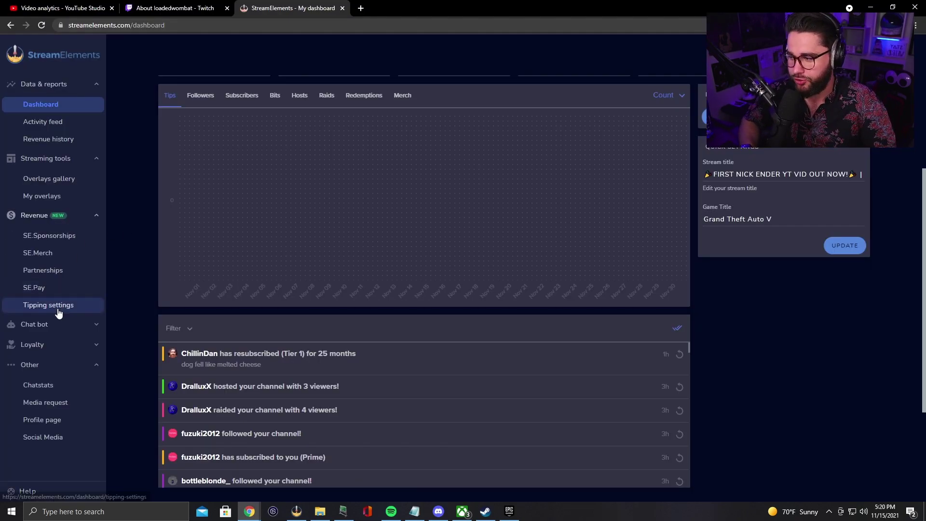
click(58, 305)
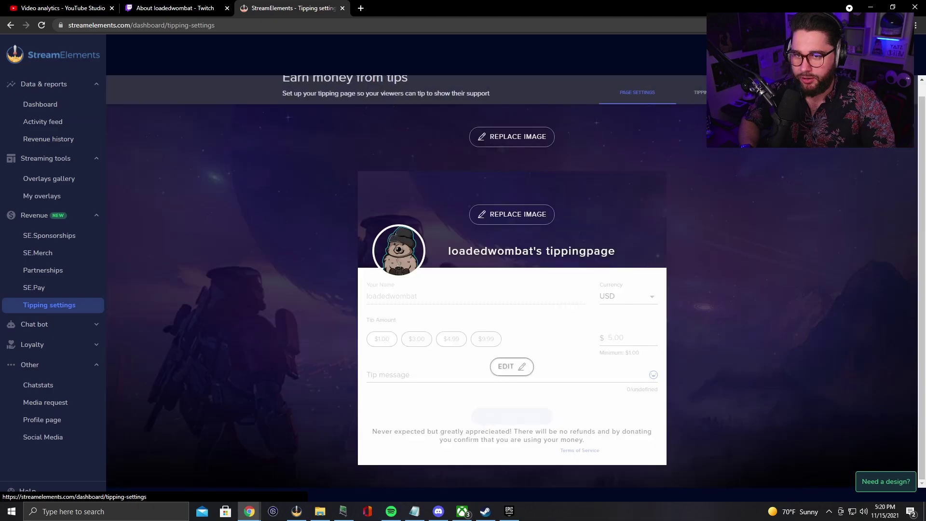
click(693, 92)
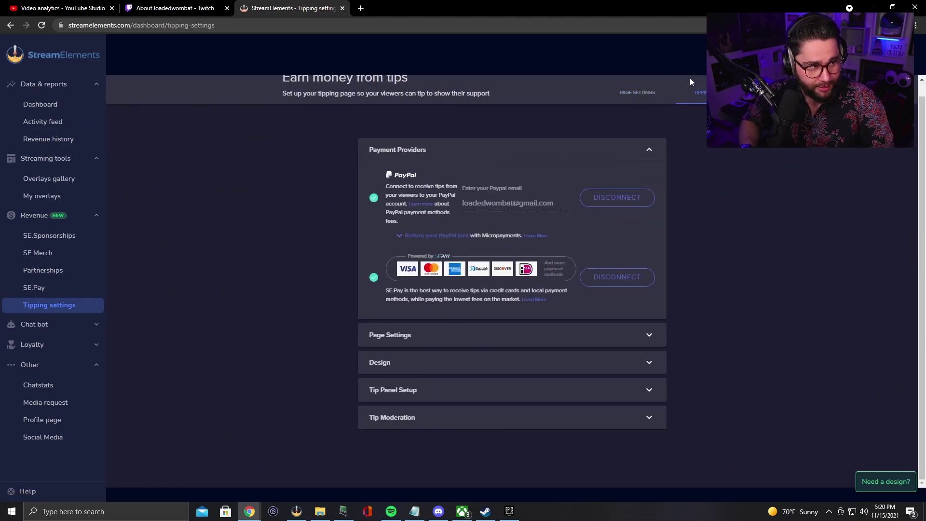
click(419, 395)
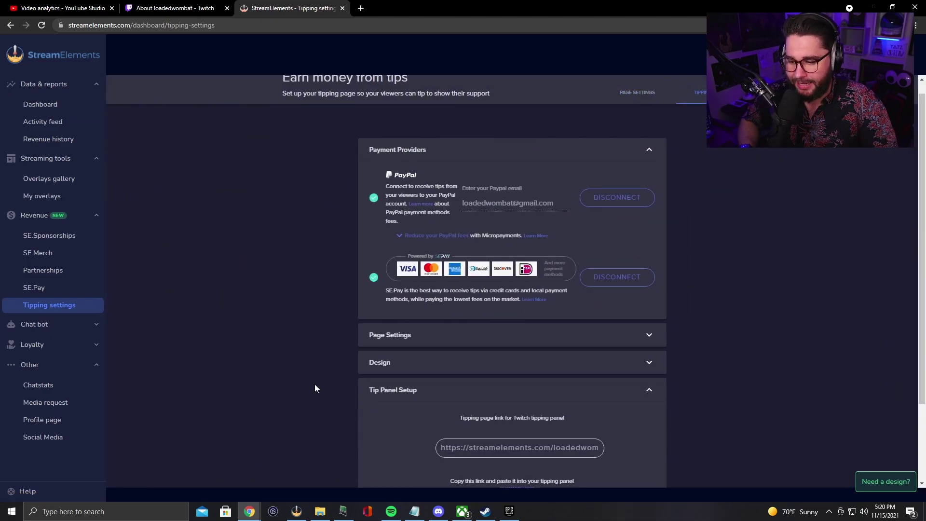
scroll(493, 361, down, 2)
click(502, 352)
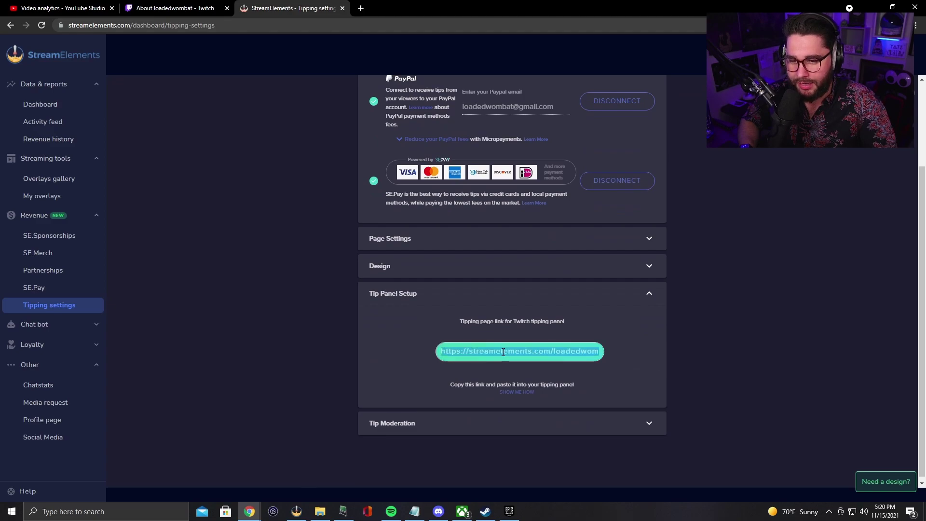
Turn on Edit Panels on the Twitch About page, then choose 'Set custom bot name' in OBS.
click(174, 8)
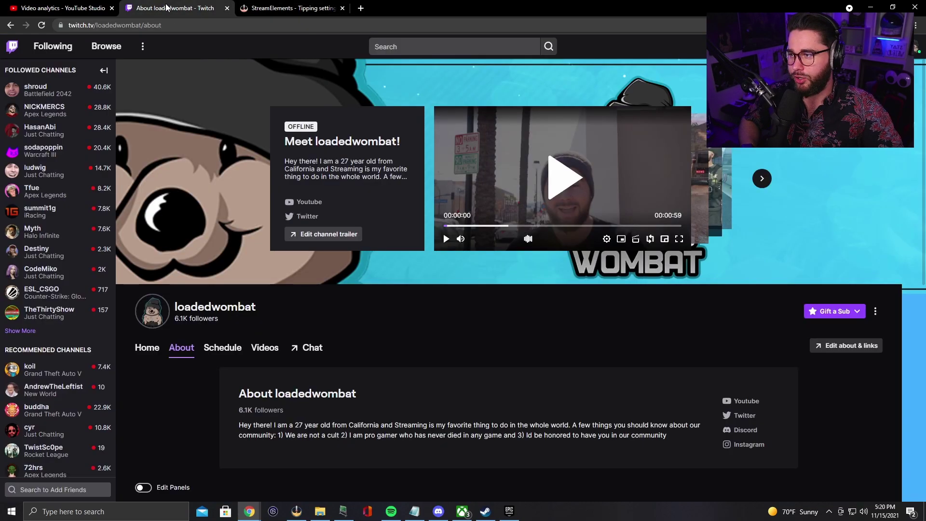
scroll(242, 324, down, 2)
scroll(243, 327, down, 2)
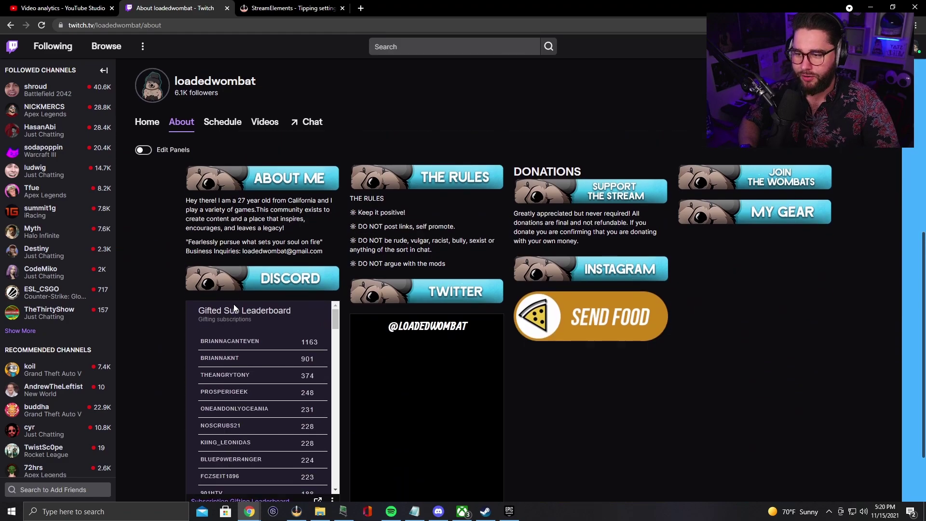
click(143, 195)
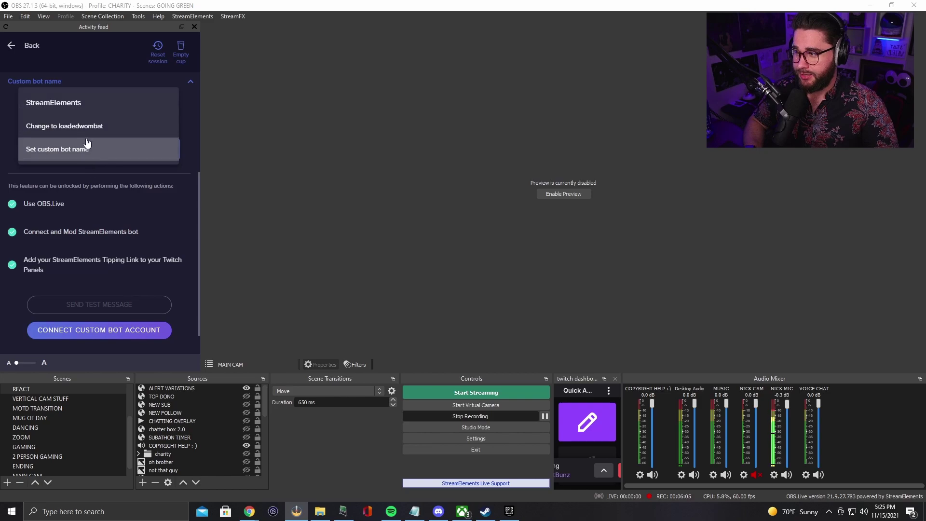
click(104, 169)
scroll(120, 268, down, 2)
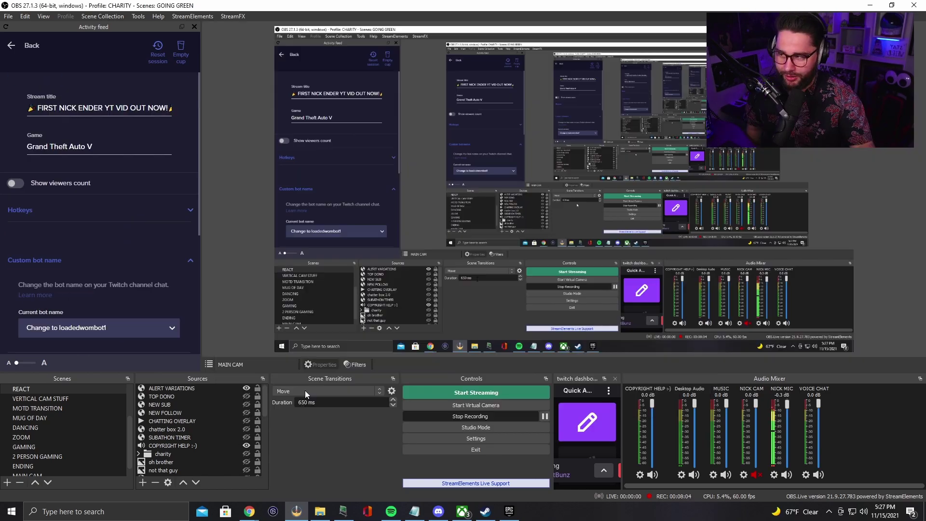
scroll(112, 197, down, 3)
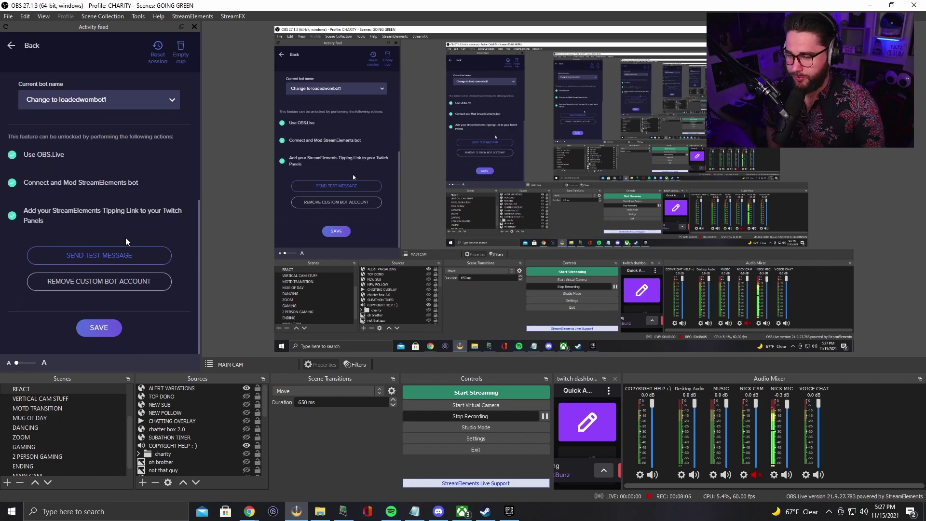